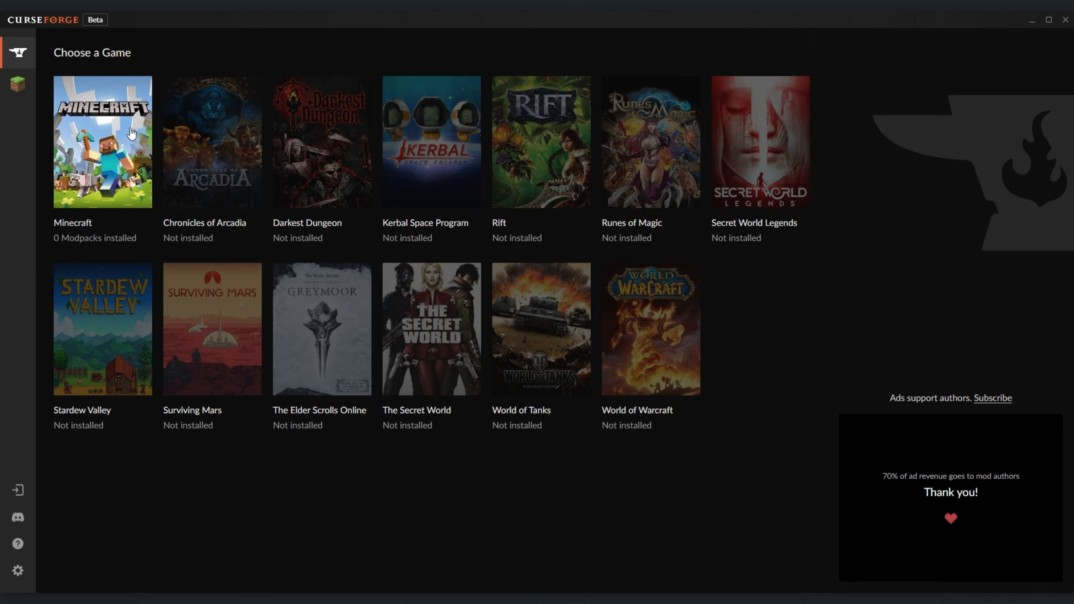
# Install the All the Mods 6 - ATM6 - 1.16.5 modpack for Minecraft and download its server pack
pyautogui.click(103, 139)
pyautogui.click(176, 100)
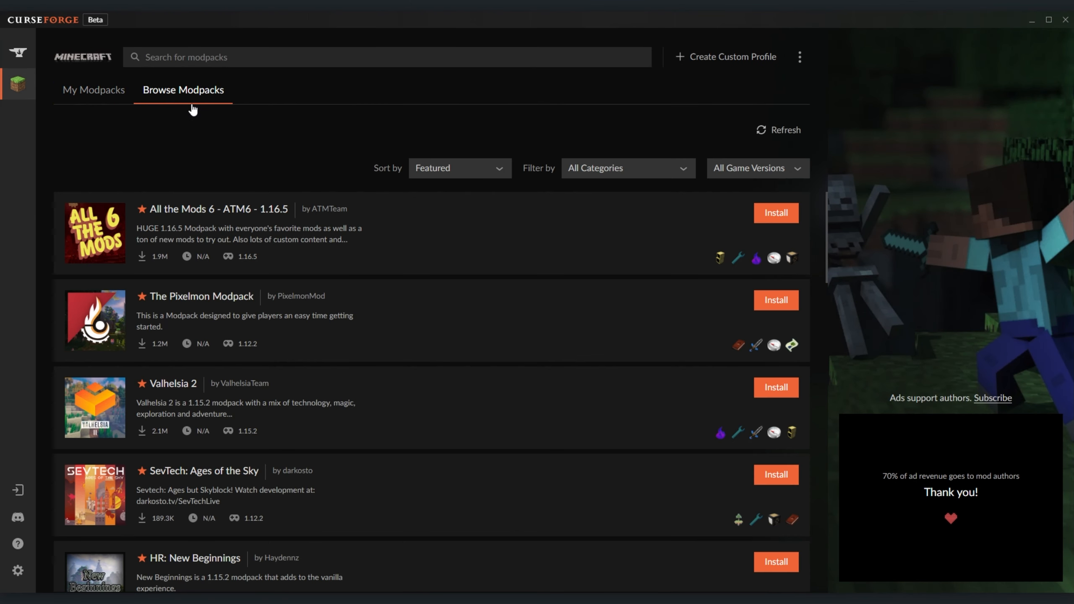
pyautogui.click(367, 227)
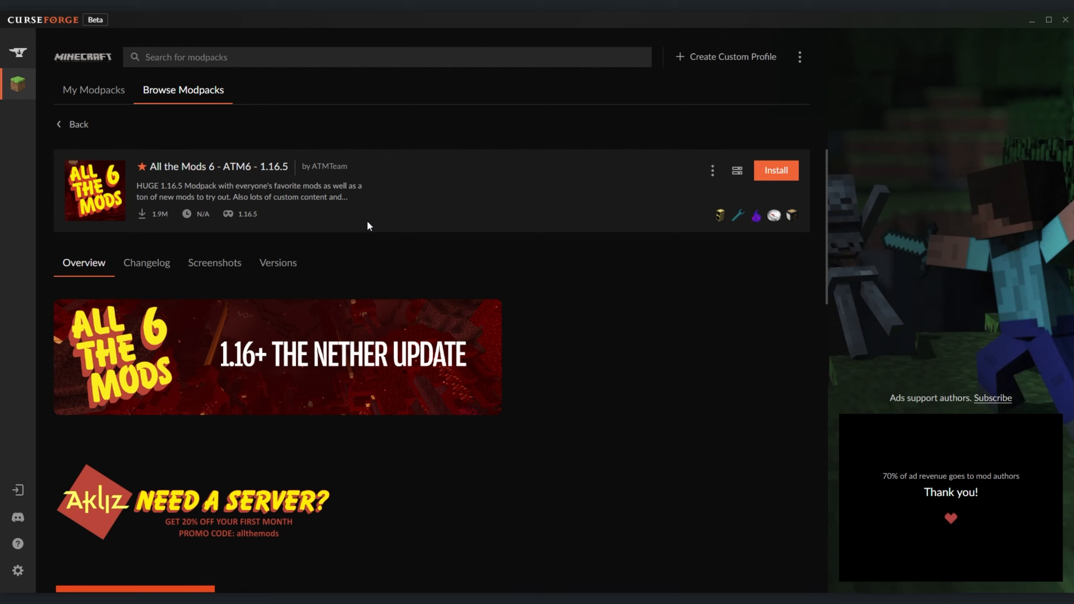
pyautogui.click(766, 175)
pyautogui.click(712, 173)
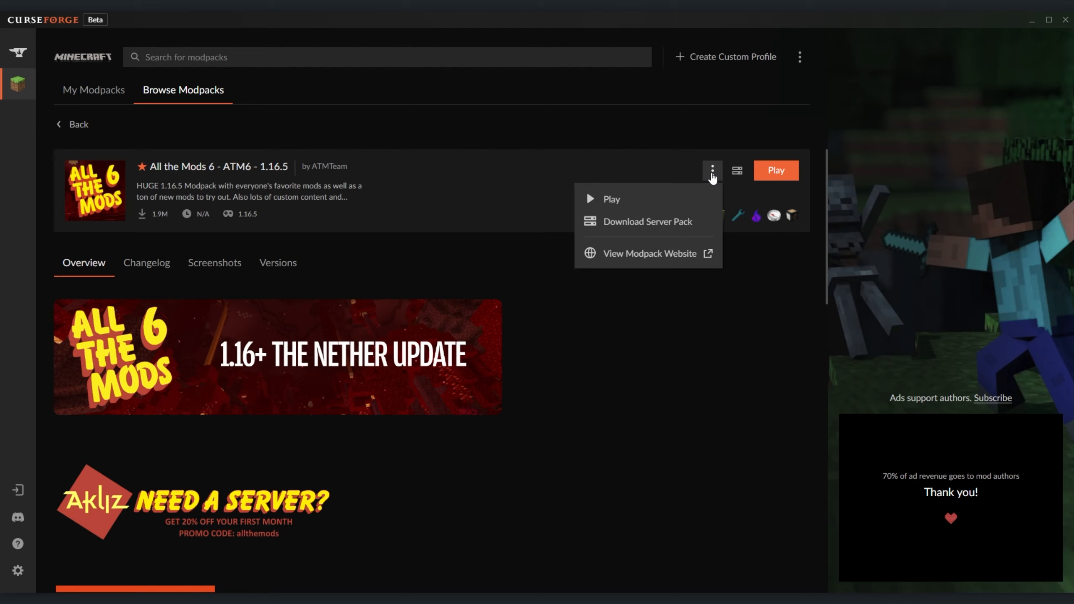
pyautogui.click(664, 219)
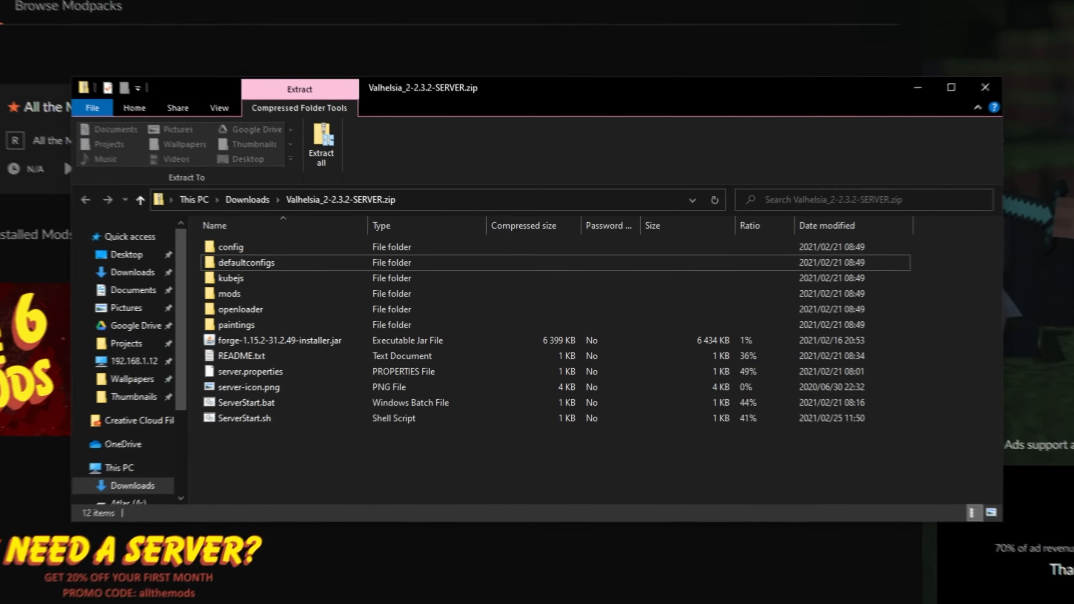
# Examine the Forge installer and the config and mods folders inside Valhelsia_2-2.3.2-SERVER.zip in File Explorer
pyautogui.click(397, 343)
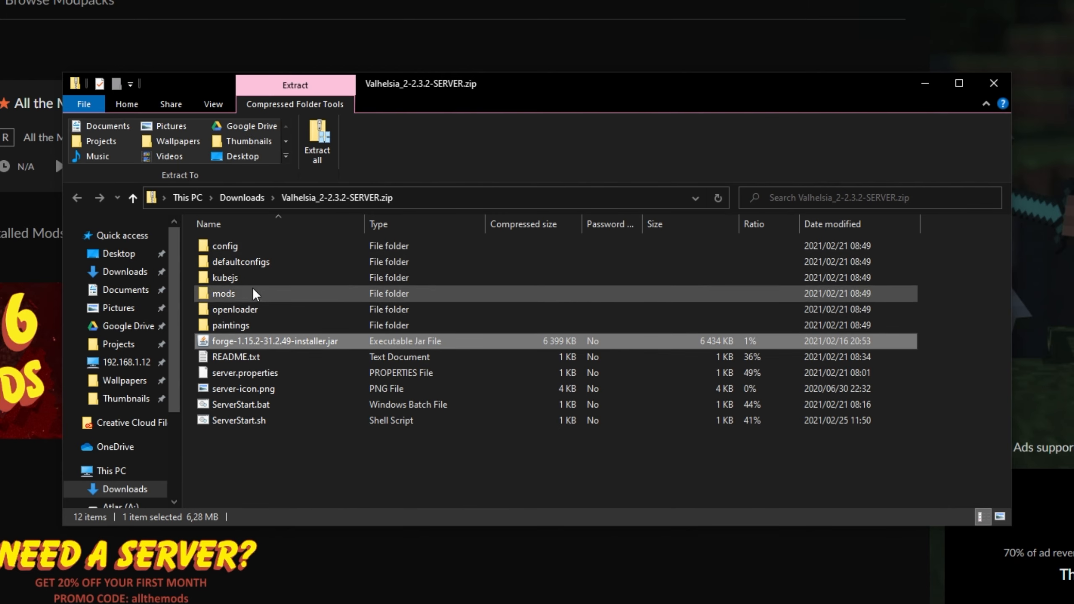
pyautogui.click(258, 251)
pyautogui.click(262, 295)
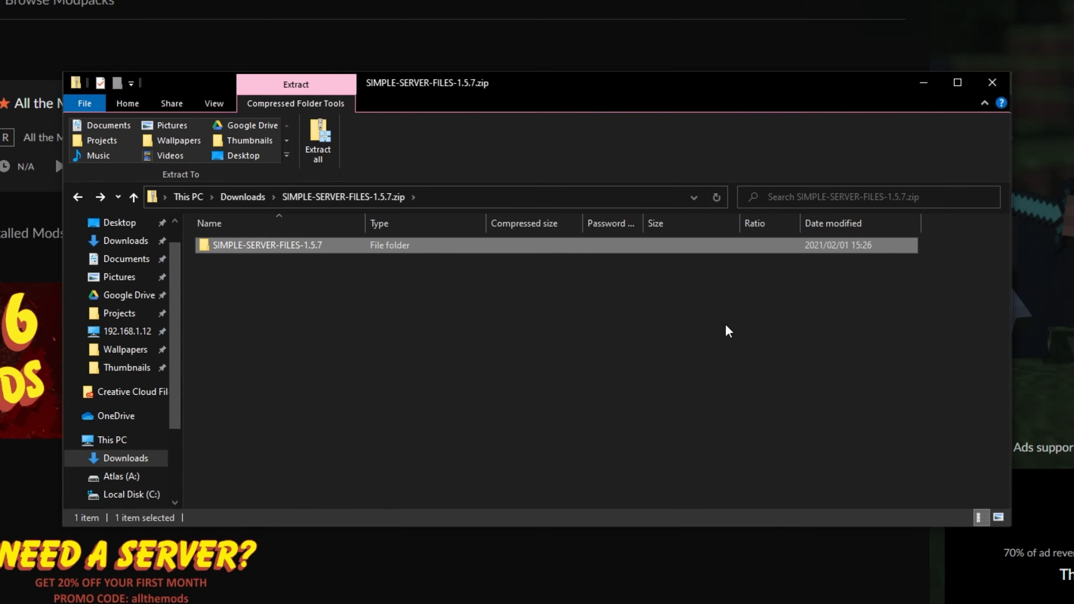
# Open the SIMPLE-SERVER-FILES-1.5.7 folder inside its zip and examine the setup config and the two start scripts
pyautogui.doubleClick(334, 250)
pyautogui.moveTo(357, 323); pyautogui.dragTo(328, 234)
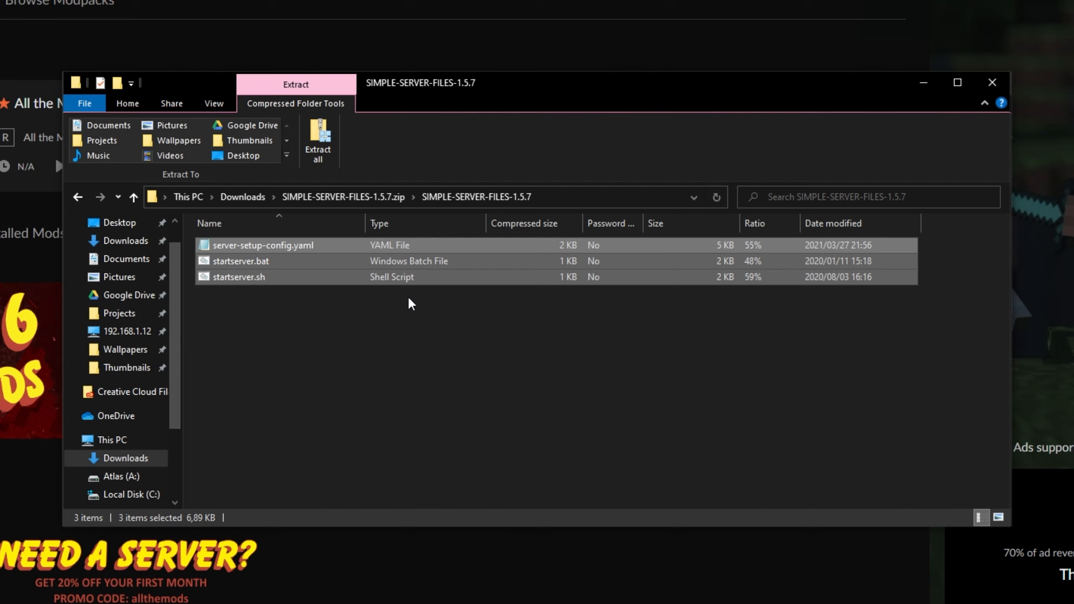
pyautogui.moveTo(413, 323); pyautogui.dragTo(361, 263)
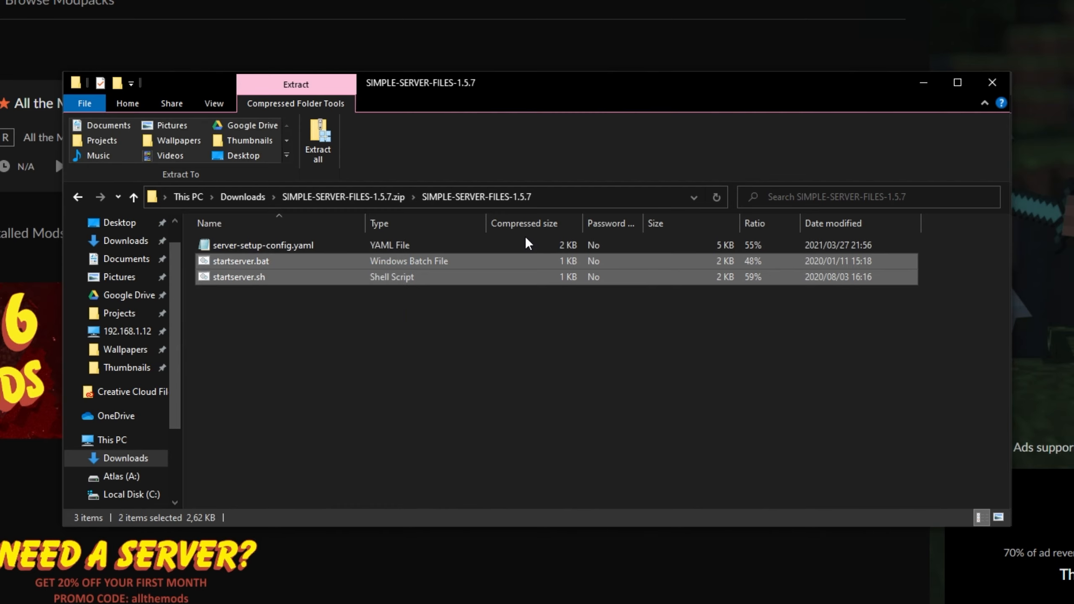
# Compare the full file set in the Valhelsia server pack with the contents of the SIMPLE-SERVER-FILES-1.5.7 folder
pyautogui.moveTo(425, 86); pyautogui.dragTo(421, 450)
pyautogui.click(254, 300)
pyautogui.click(286, 343)
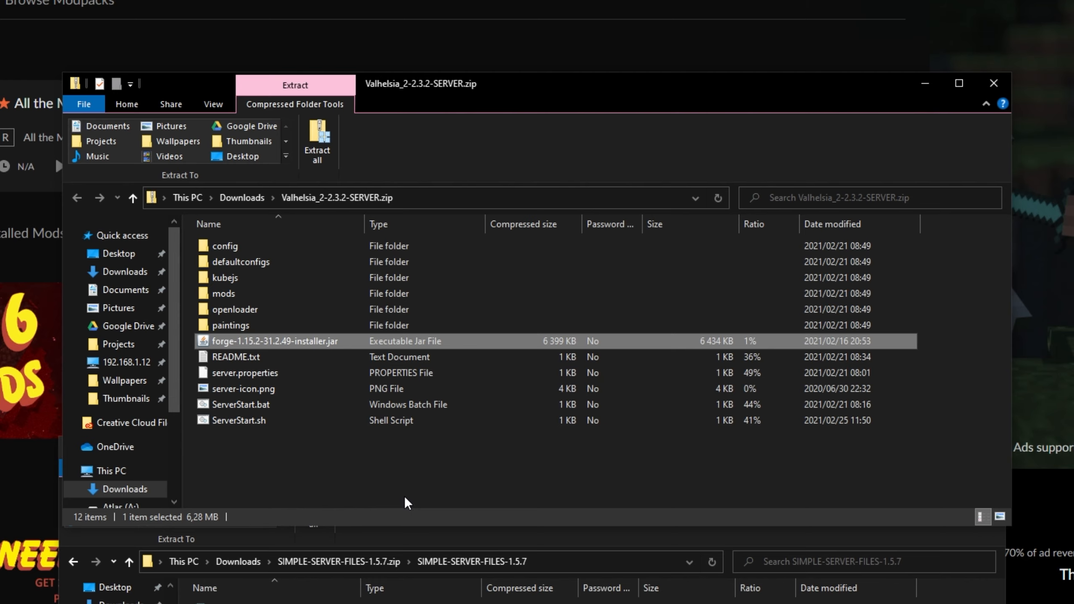
pyautogui.moveTo(413, 486); pyautogui.dragTo(323, 232)
pyautogui.click(385, 600)
pyautogui.moveTo(417, 448); pyautogui.dragTo(421, 89)
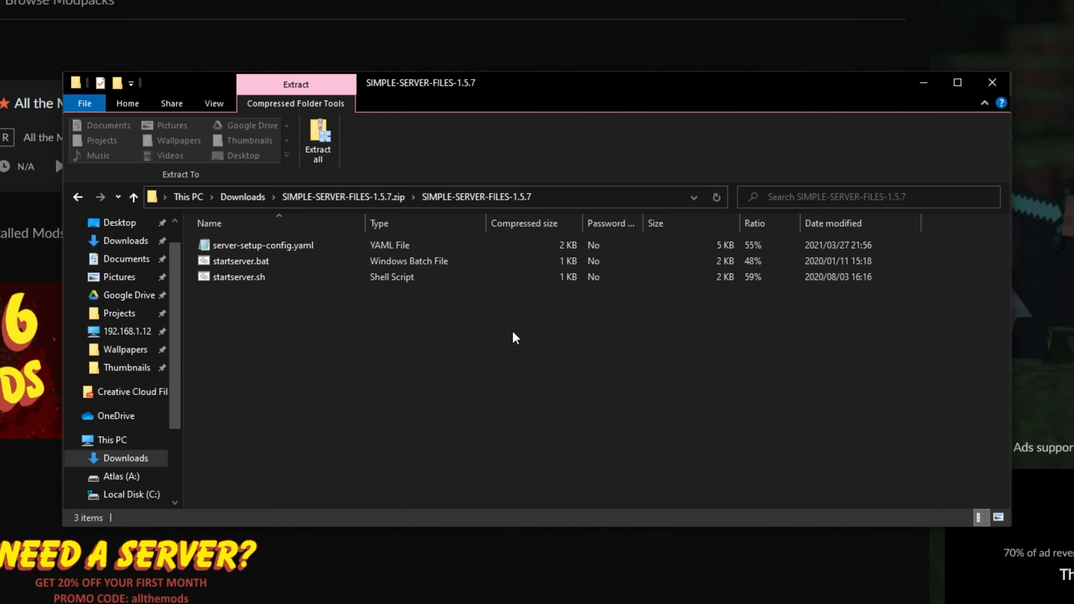
# Create a desktop folder named All The Mods and copy all the SIMPLE-SERVER-FILES-1.5.7 files into it
pyautogui.click(402, 465)
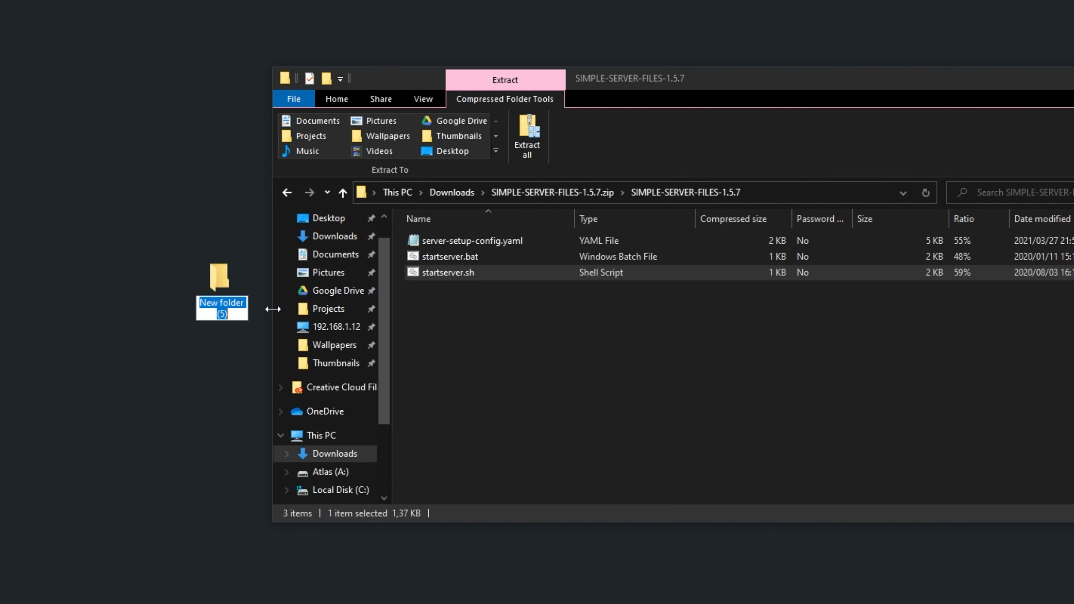
pyautogui.write('All The Mods')
pyautogui.click(465, 324)
pyautogui.hotkey('ctrl', 'a')
pyautogui.moveTo(446, 256); pyautogui.dragTo(224, 282)
# Run startserver.bat from the All The Mods folder to download and install the server files
pyautogui.doubleClick(223, 283)
pyautogui.doubleClick(406, 267)
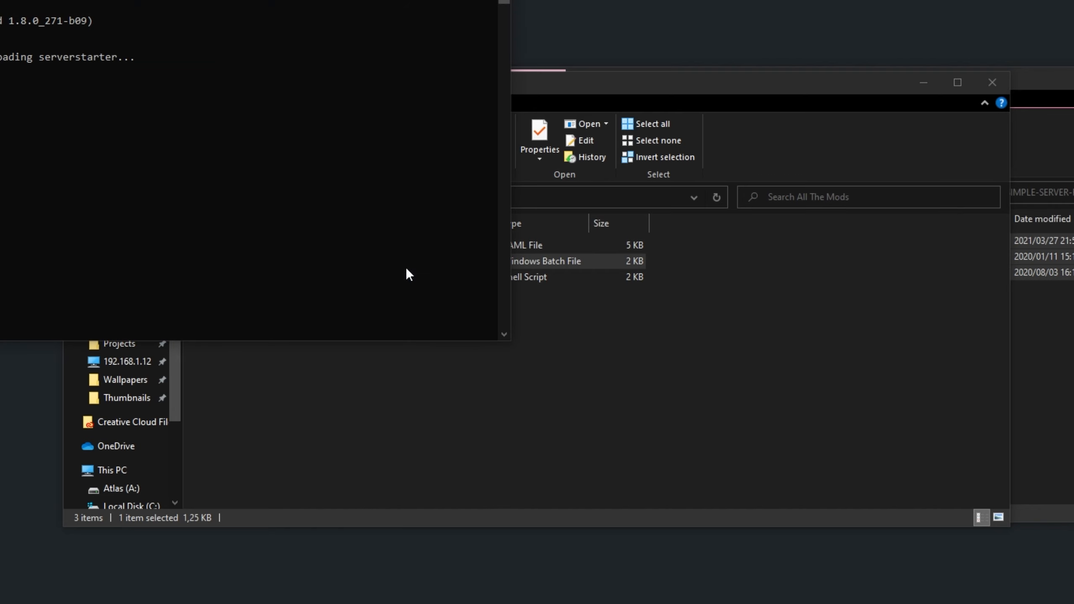
pyautogui.moveTo(262, 0); pyautogui.dragTo(762, 140)
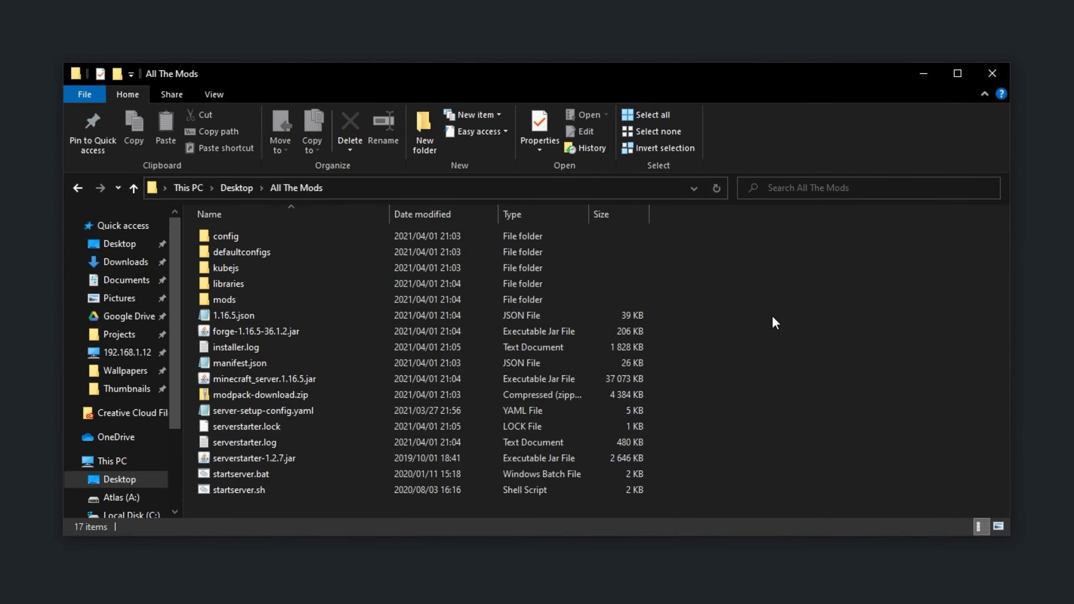
# Examine the generated server files in All The Mods, including forge-1.16.5-36.1.2.jar and the config and mods folders
pyautogui.moveTo(799, 292); pyautogui.dragTo(753, 351)
pyautogui.click(320, 333)
pyautogui.keyDown('ctrl'); pyautogui.click(279, 237); pyautogui.keyUp('ctrl')
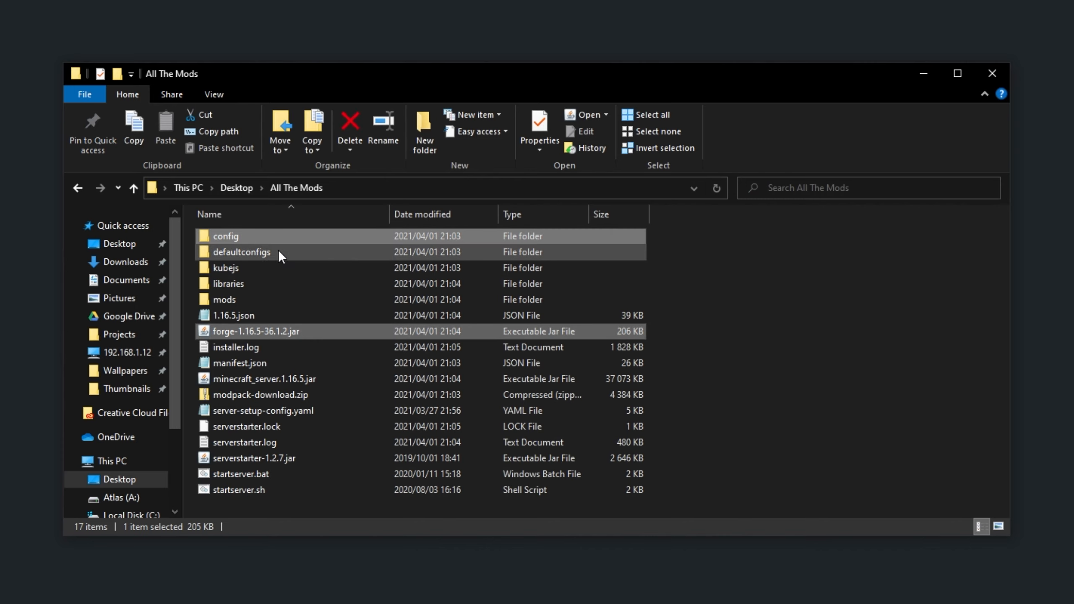
pyautogui.keyDown('ctrl'); pyautogui.click(272, 299); pyautogui.keyUp('ctrl')
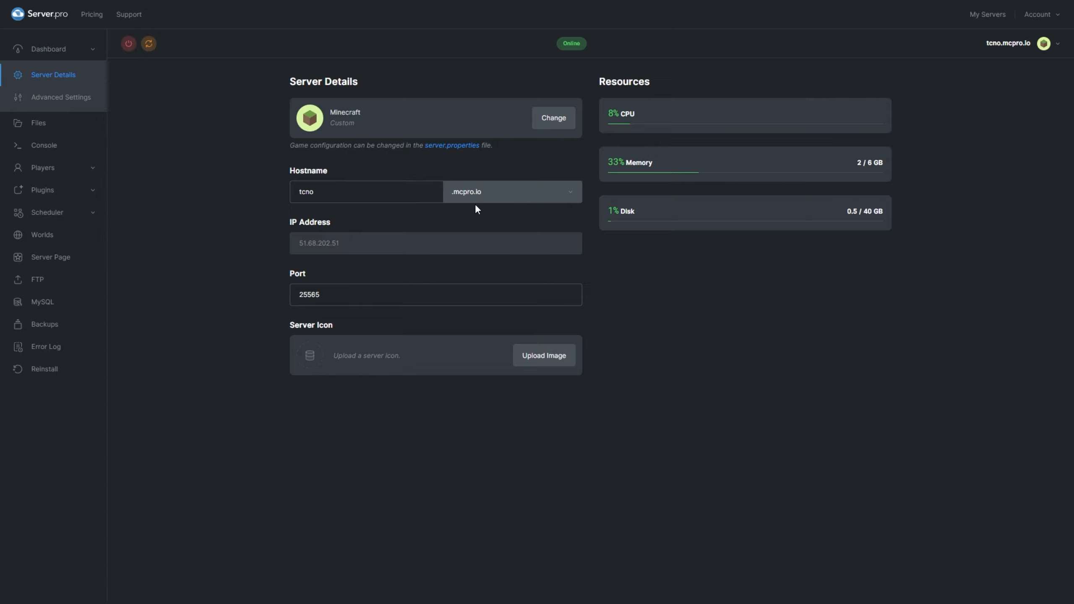
# Back up the existing server on Server.pro by downloading its world folder
pyautogui.click(79, 124)
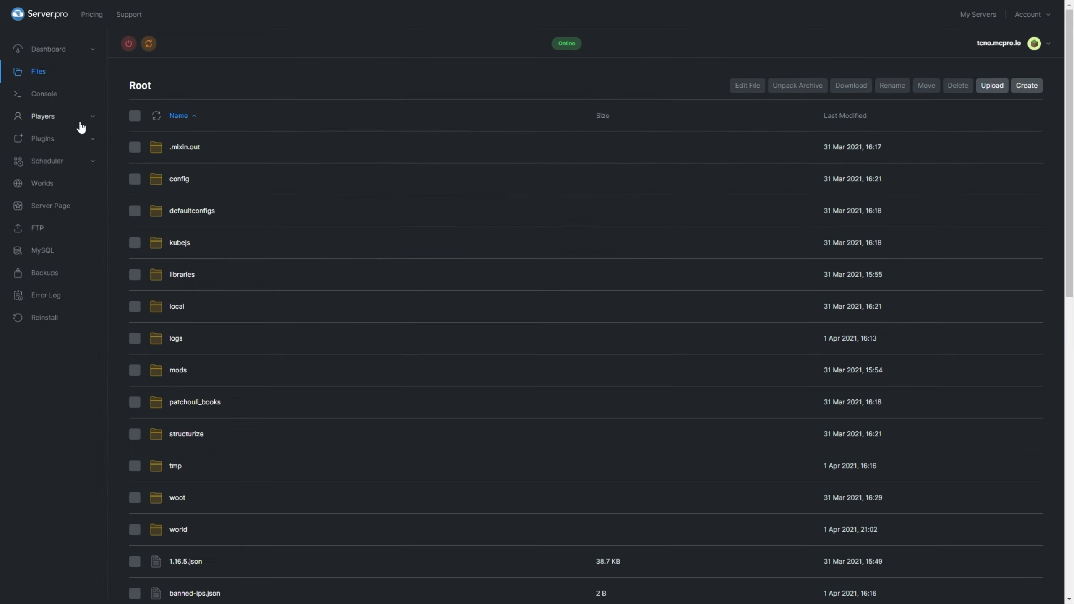
pyautogui.click(248, 523)
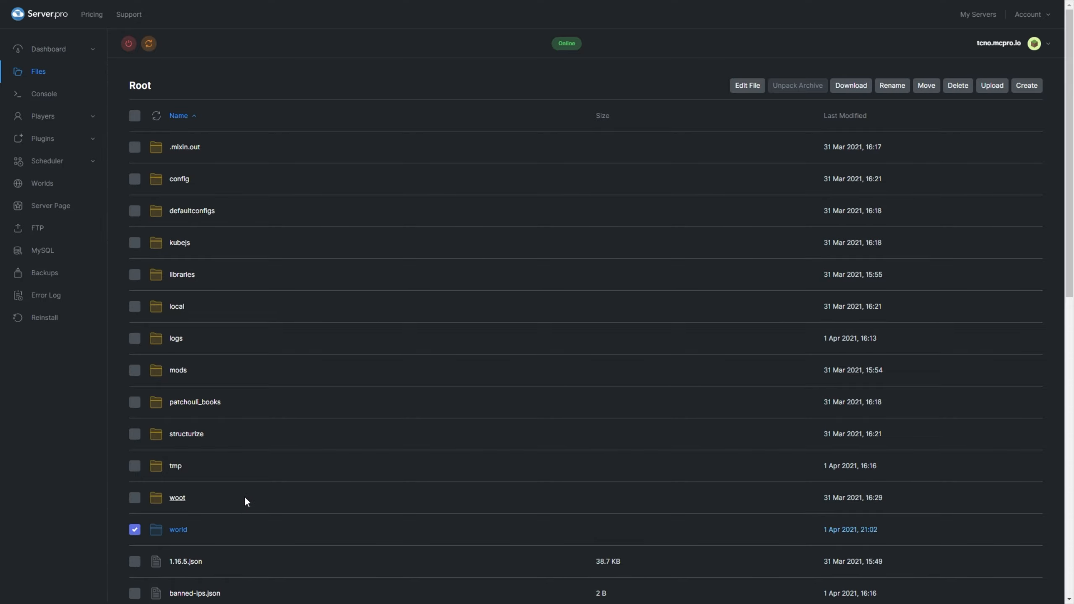
pyautogui.keyDown('ctrl'); pyautogui.click(236, 370); pyautogui.keyUp('ctrl')
pyautogui.keyDown('ctrl'); pyautogui.click(242, 400); pyautogui.keyUp('ctrl')
pyautogui.keyDown('ctrl'); pyautogui.click(271, 397); pyautogui.keyUp('ctrl')
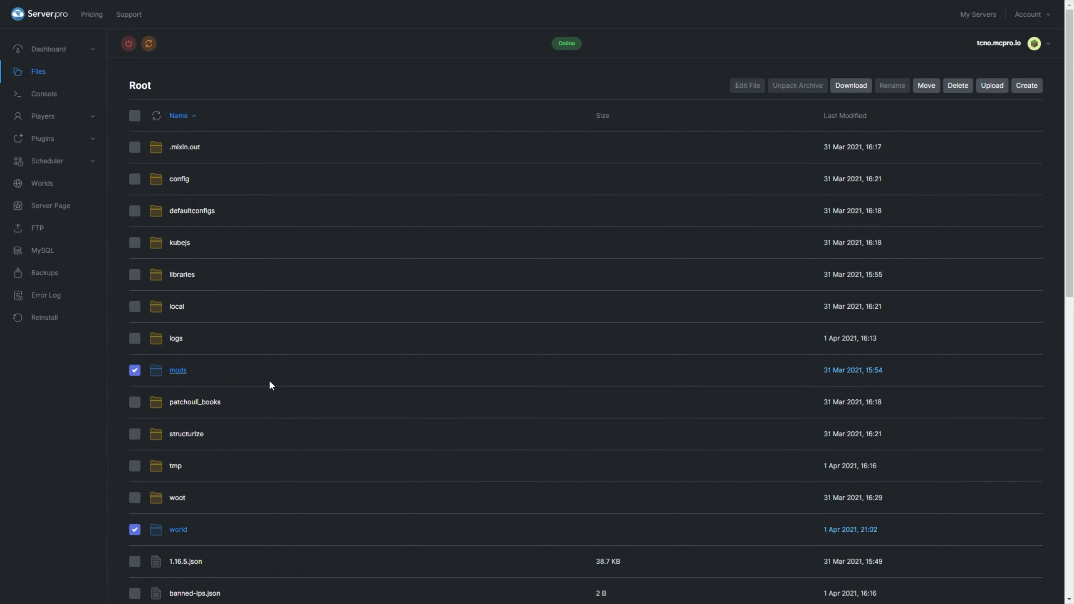
pyautogui.keyDown('ctrl'); pyautogui.click(269, 379); pyautogui.keyUp('ctrl')
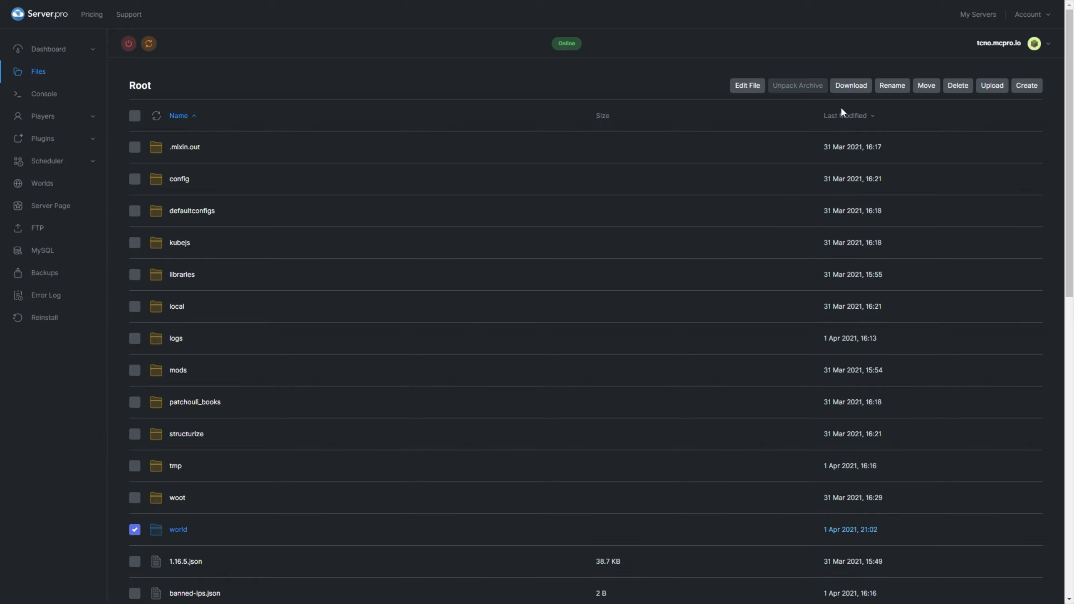
pyautogui.click(840, 93)
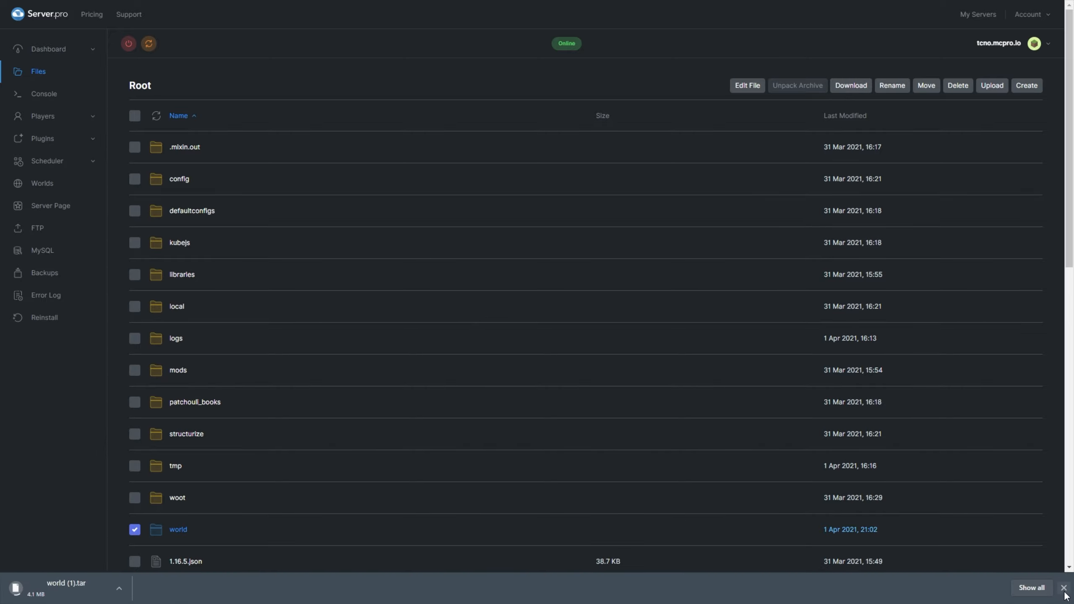
pyautogui.click(1064, 588)
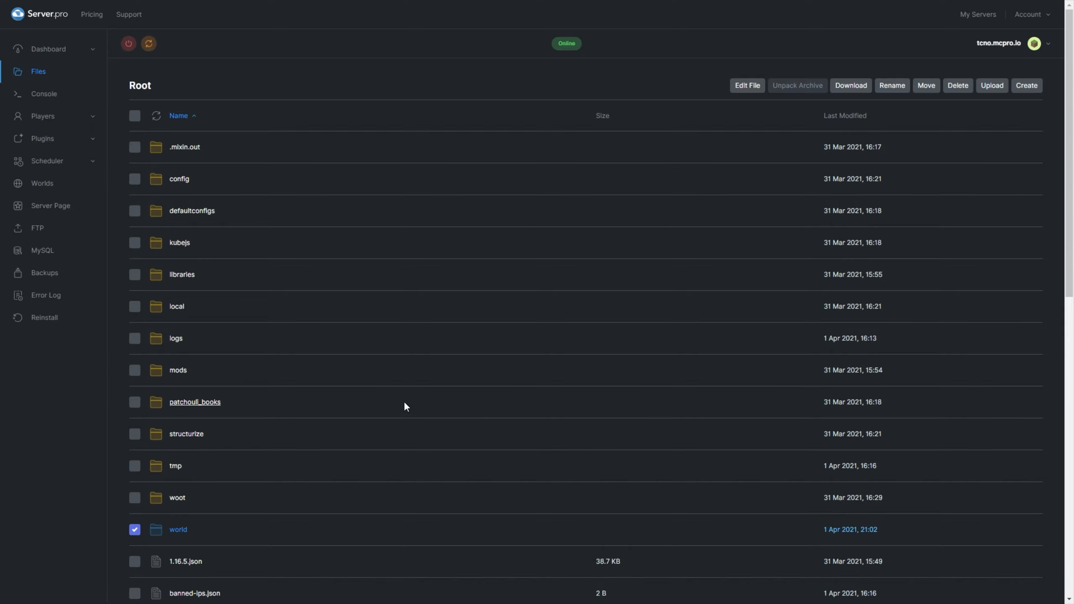
# Reinstall the server as Minecraft Java Edition, type Vanilla, version 1.16.5, with Remove Files set to Yes
pyautogui.click(77, 49)
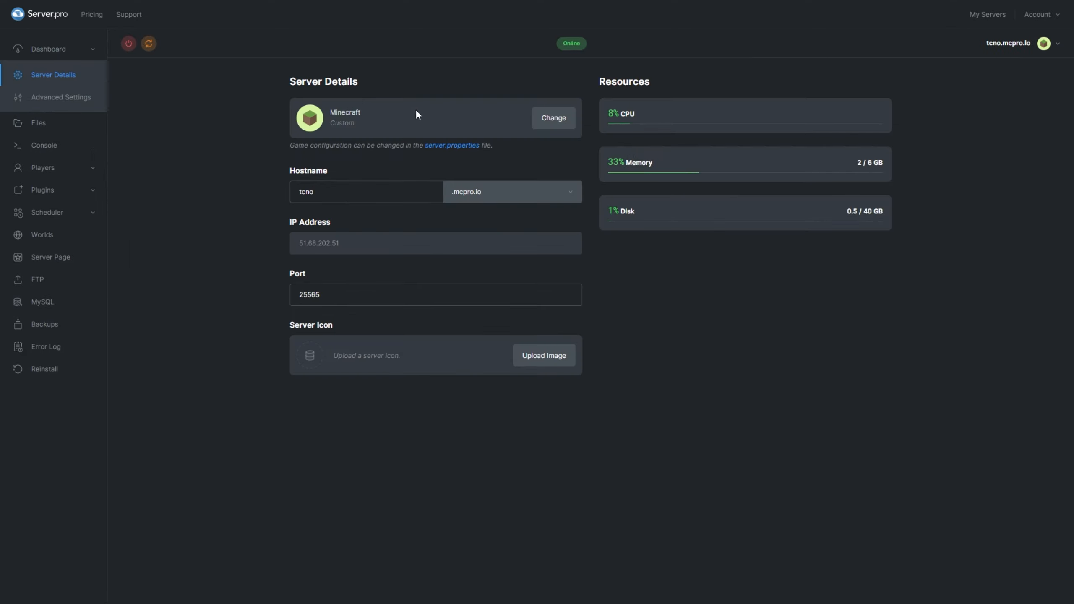
pyautogui.click(546, 123)
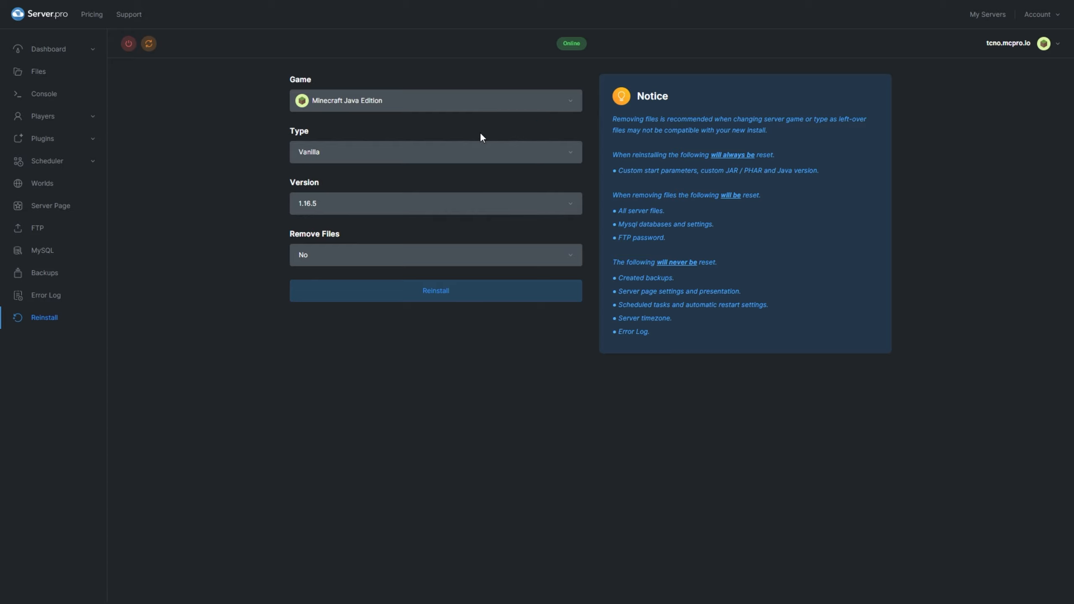
pyautogui.click(436, 147)
pyautogui.click(439, 163)
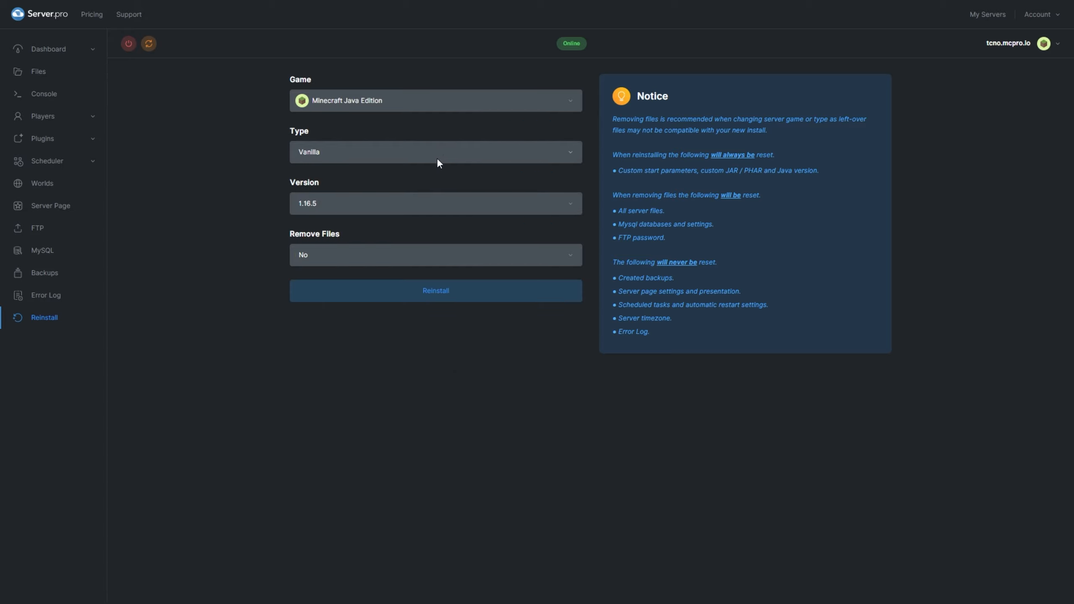
pyautogui.click(435, 210)
pyautogui.click(436, 210)
pyautogui.click(406, 255)
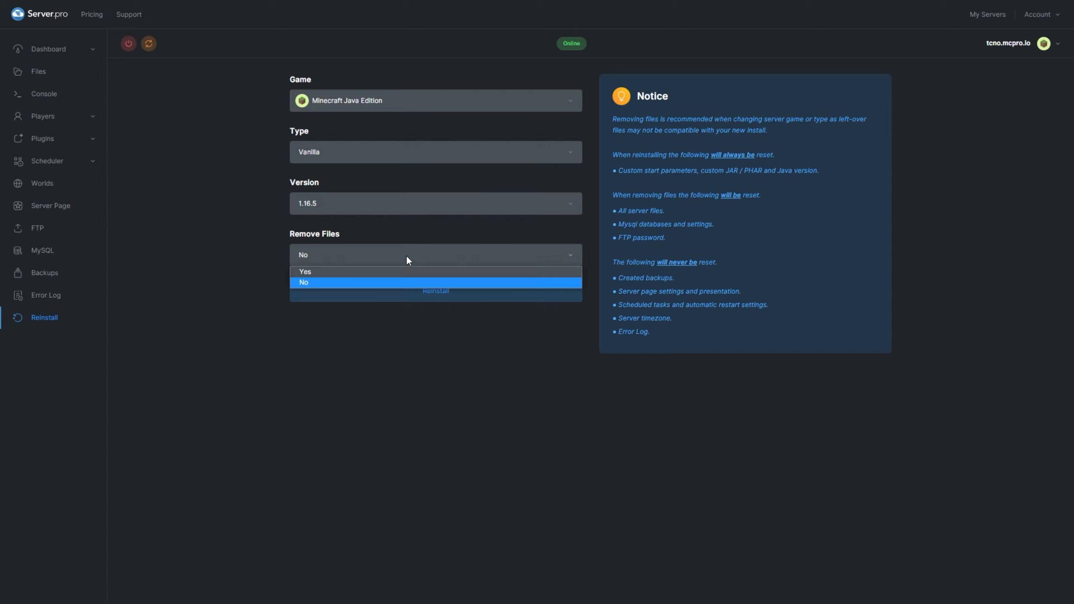
pyautogui.click(403, 275)
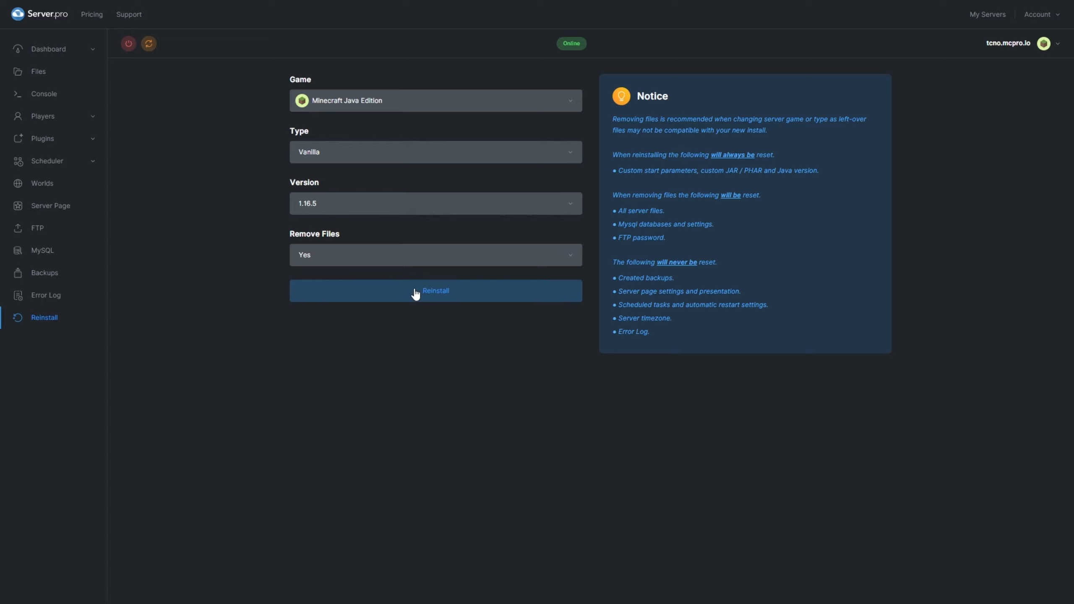
pyautogui.click(415, 292)
pyautogui.click(620, 346)
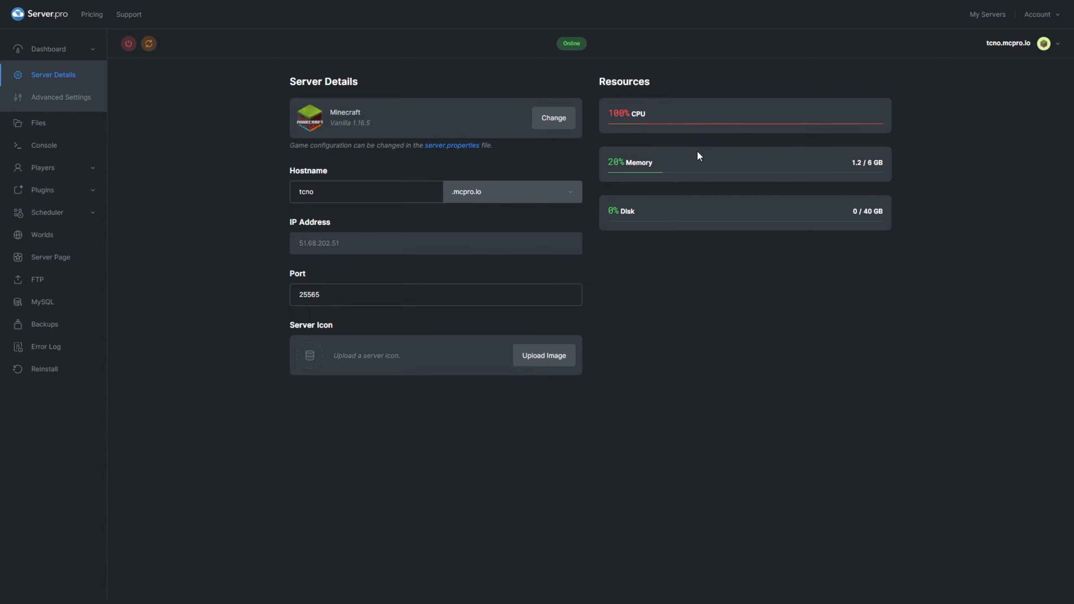
# Open the root file list of the reinstalled server
pyautogui.click(73, 130)
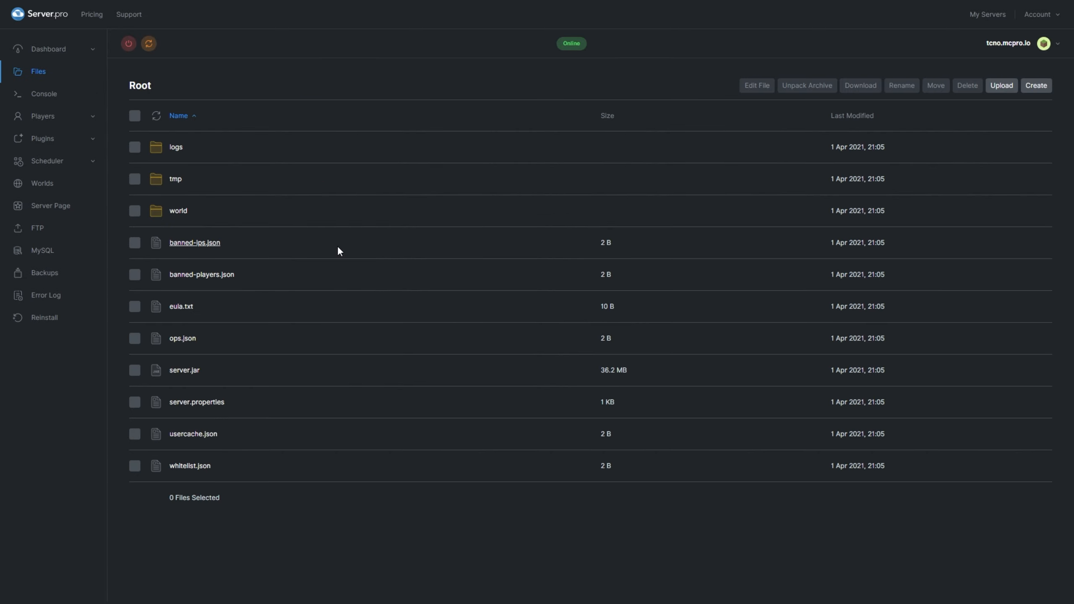